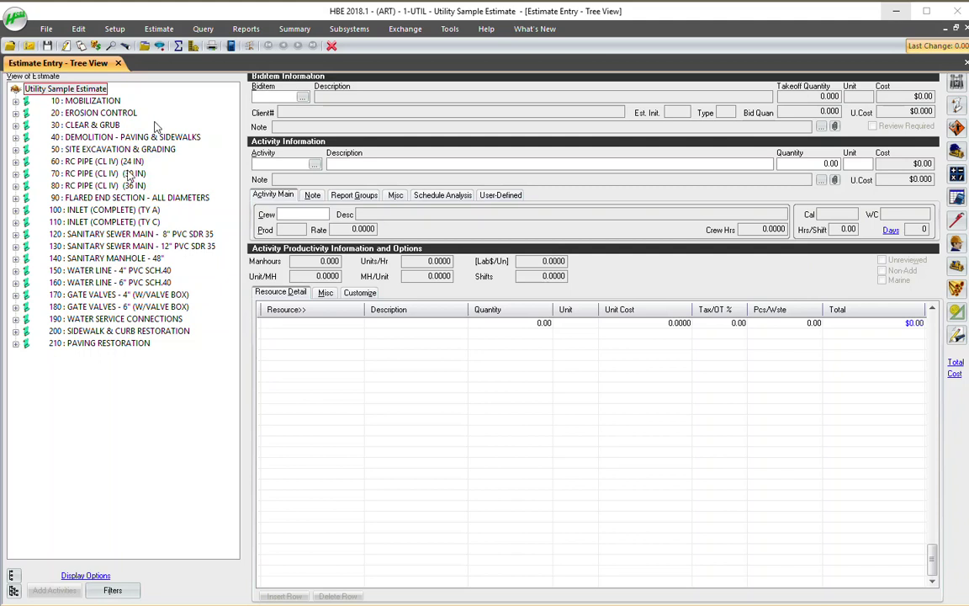
Step: Start a single-estimate backup of the Utility Sample Estimate with C:\HeavyBidWS\HBSave as the destination folder
left_click(30, 46)
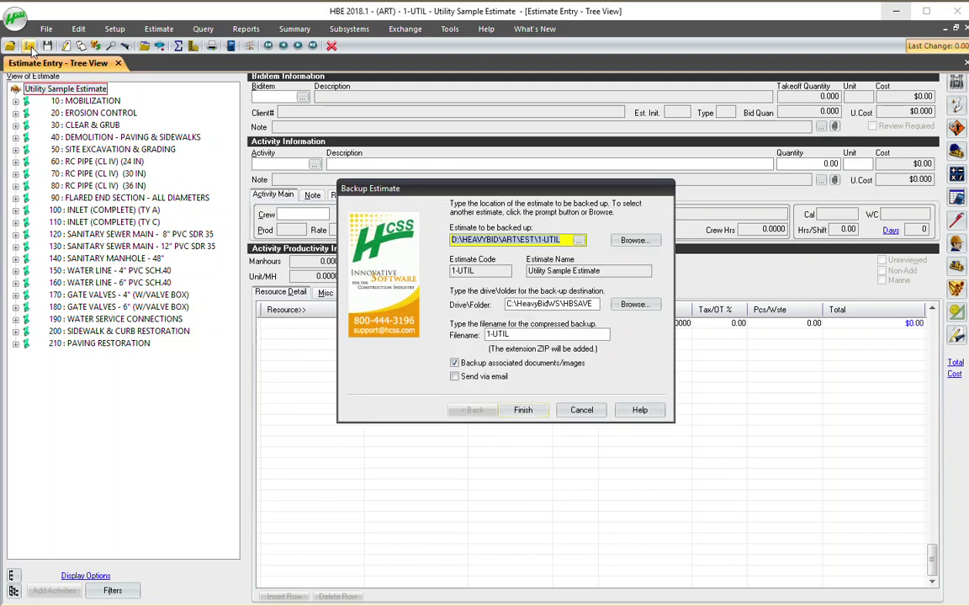
left_click(581, 409)
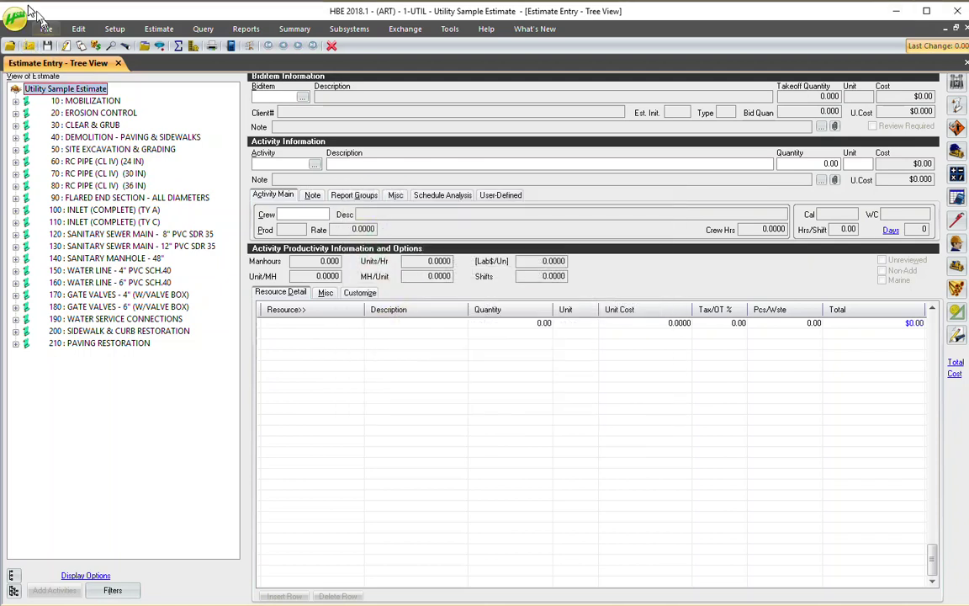
left_click(46, 29)
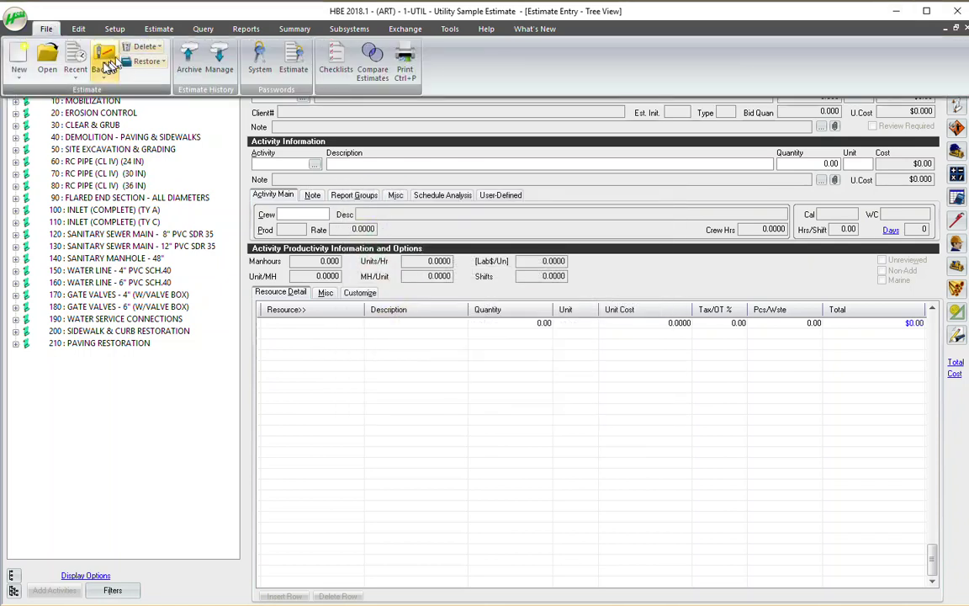
left_click(106, 66)
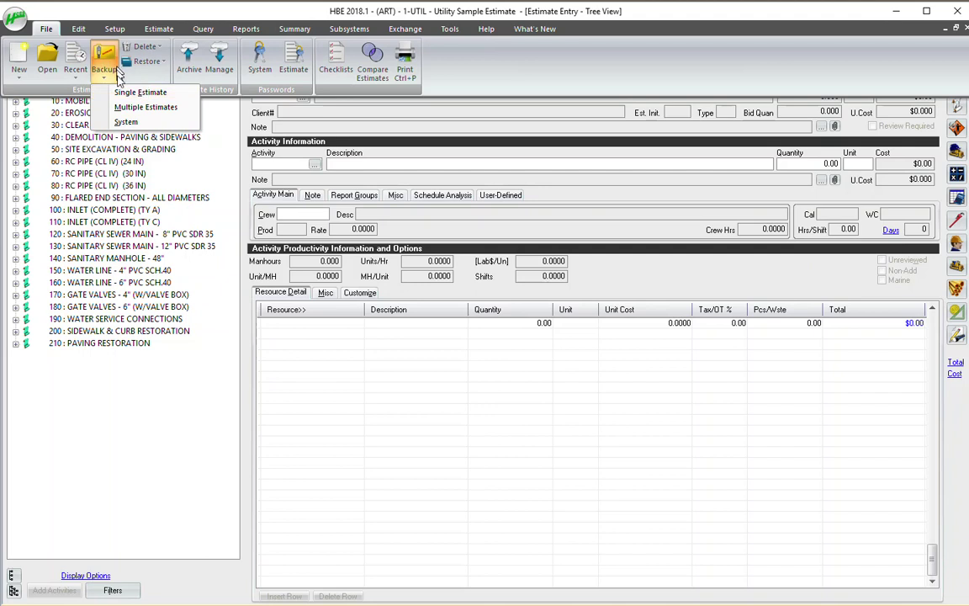
left_click(125, 95)
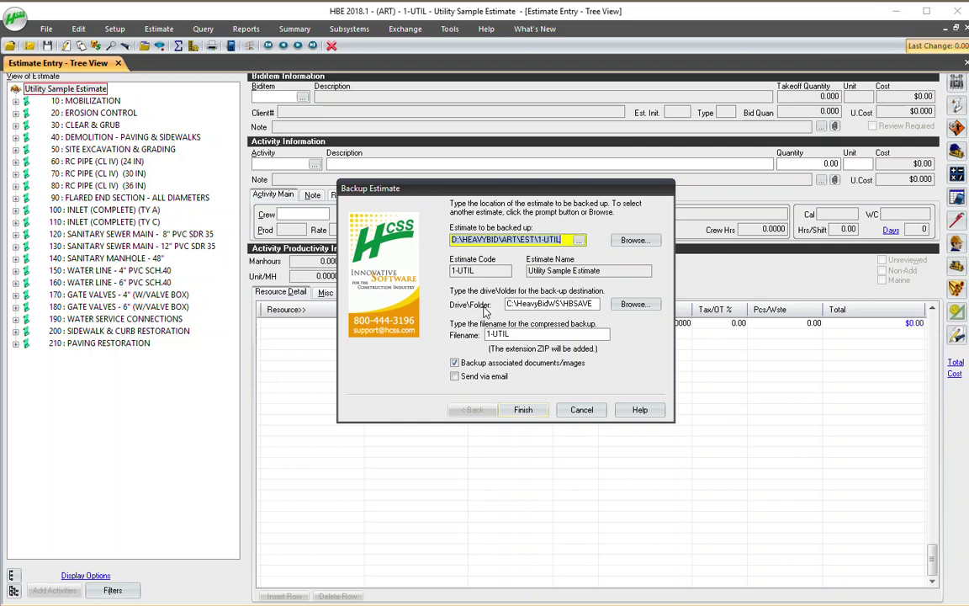
left_click(629, 306)
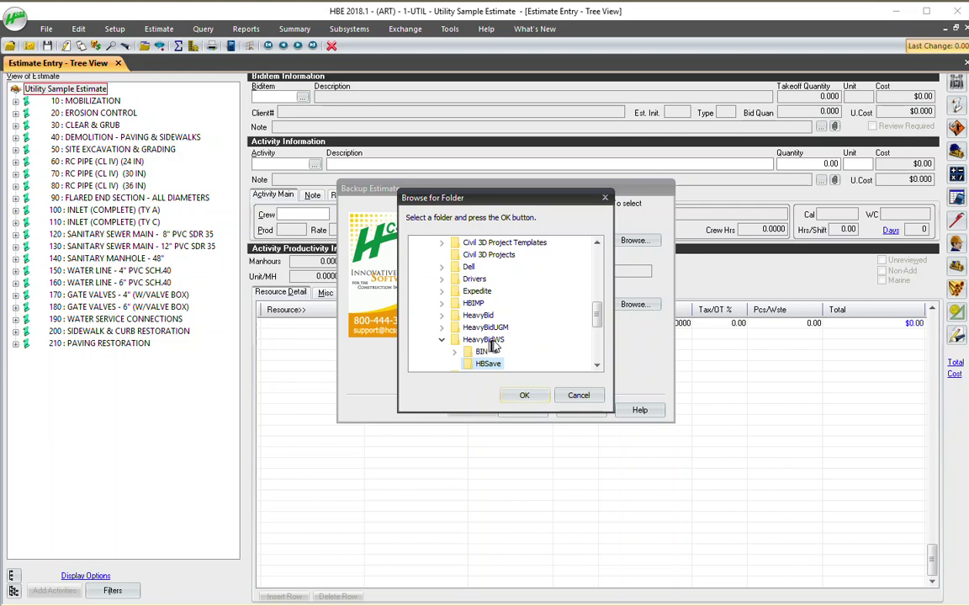
key("Return")
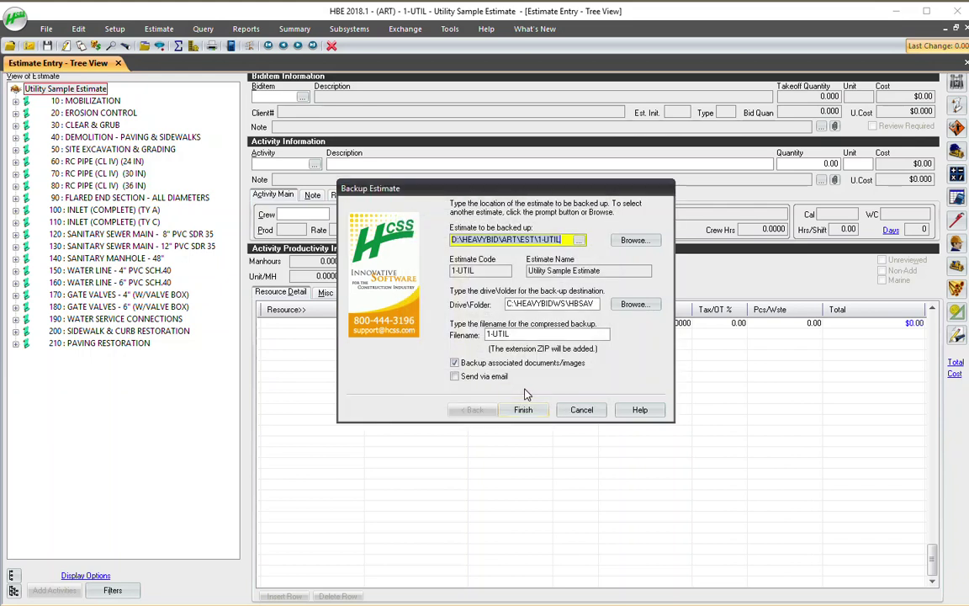
Step: Name the compressed backup file 1-UTIL Friday Final and run the backup
left_click(524, 334)
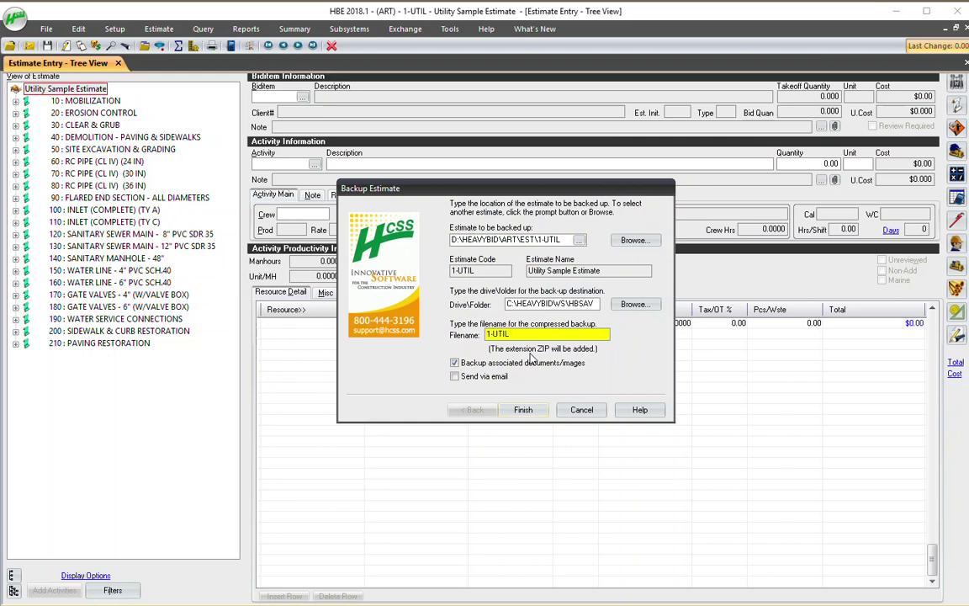
type("Friday Final")
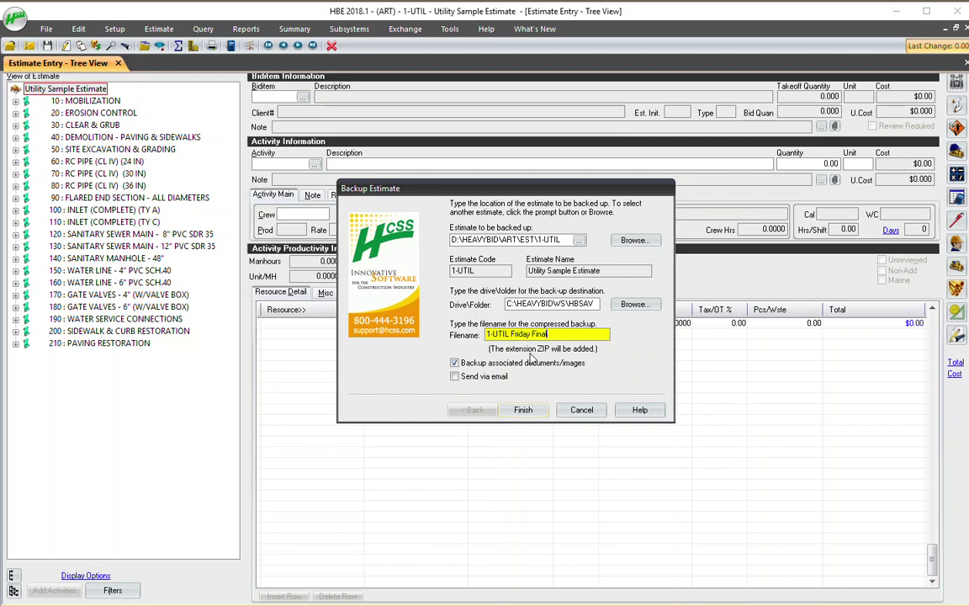
left_click(521, 412)
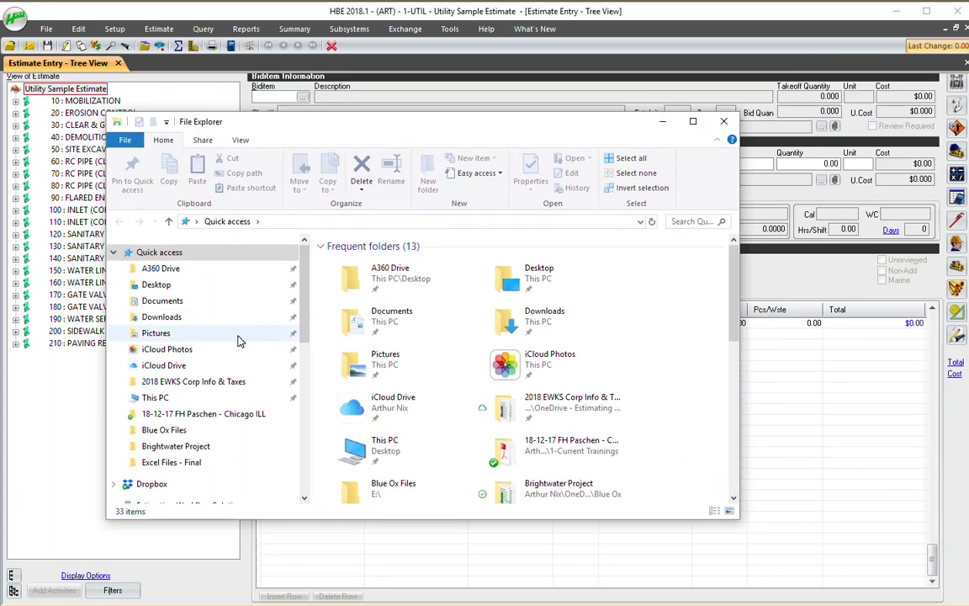
Step: In File Explorer, open the backup folder C:\HeavyBidWS\HBSave
scroll(238, 340, "down", 3)
scroll(235, 340, "down", 5)
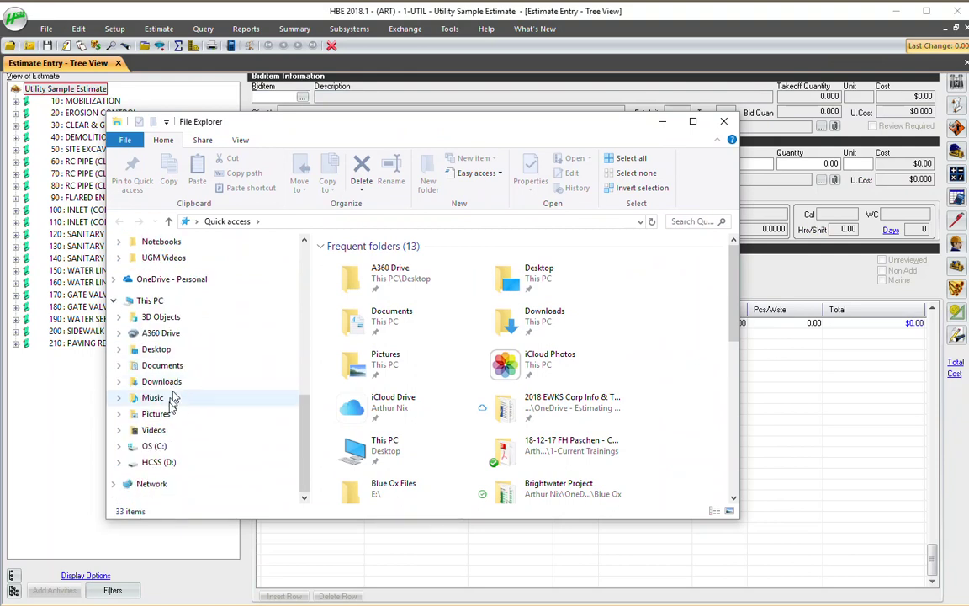
left_click(156, 446)
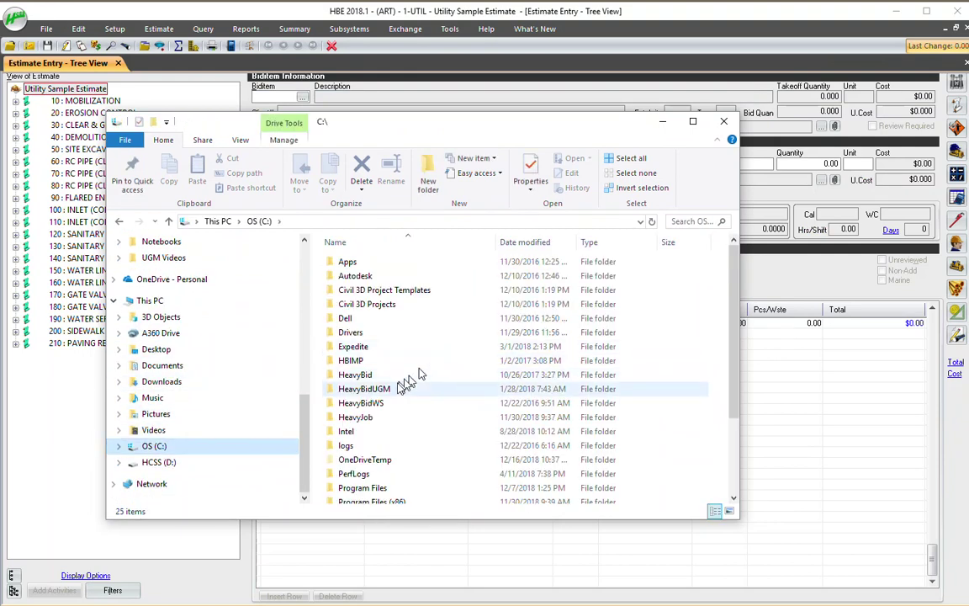
double_click(364, 403)
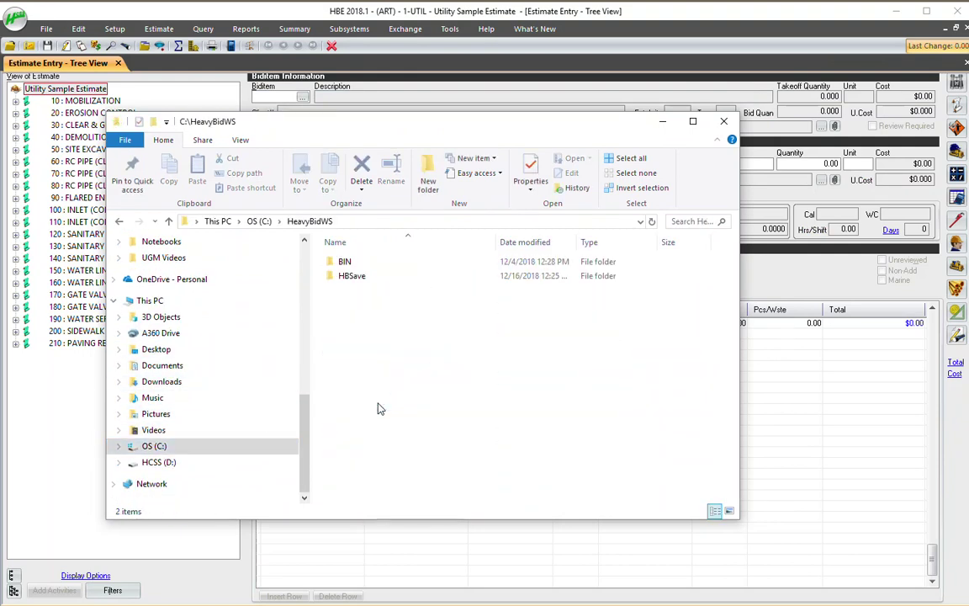
double_click(360, 278)
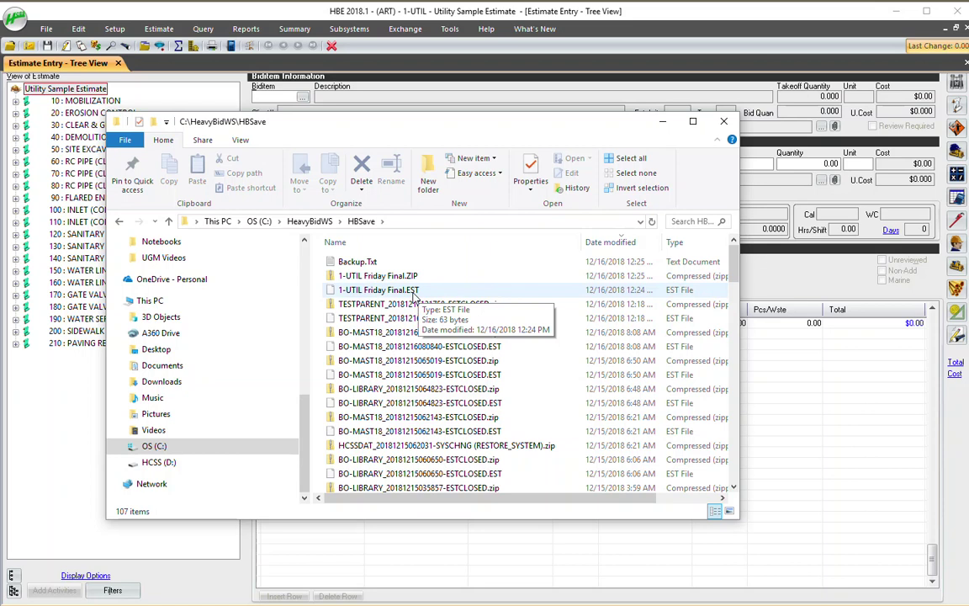
Step: Examine the 1-UTIL Friday Final ZIP and EST backup files, and close the File Explorer window
left_click(409, 276)
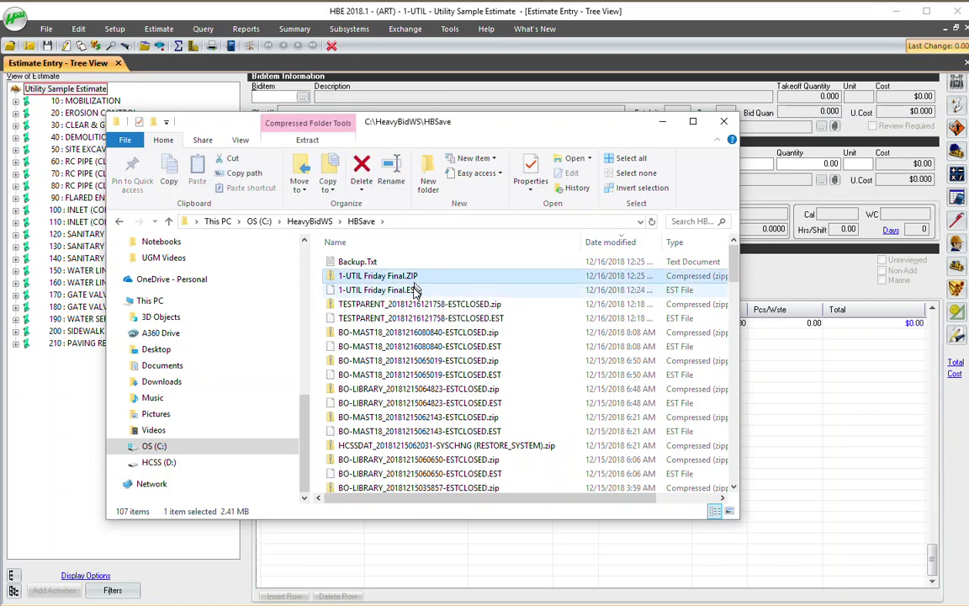
left_click(414, 291)
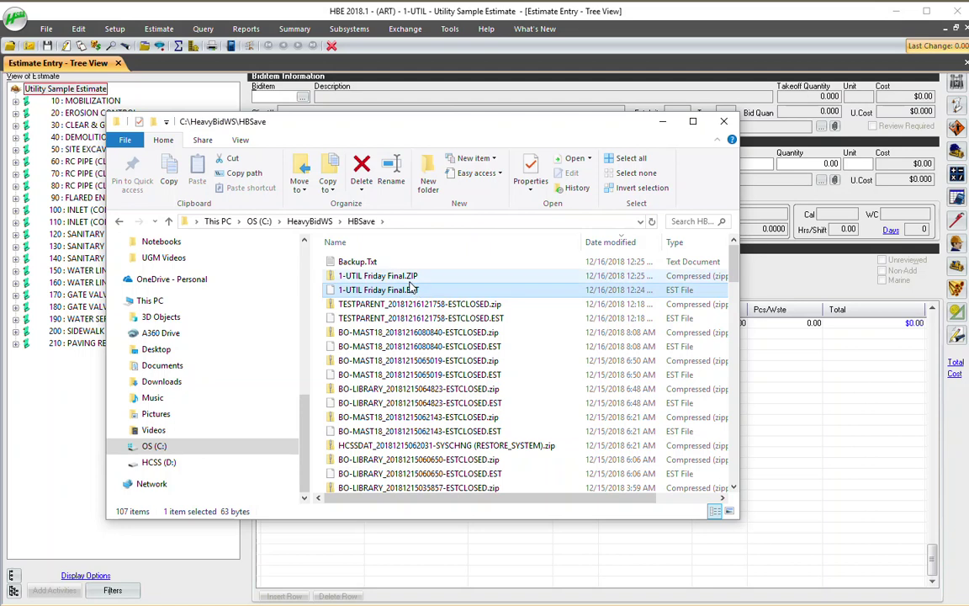
left_click(410, 277)
left_click(412, 289)
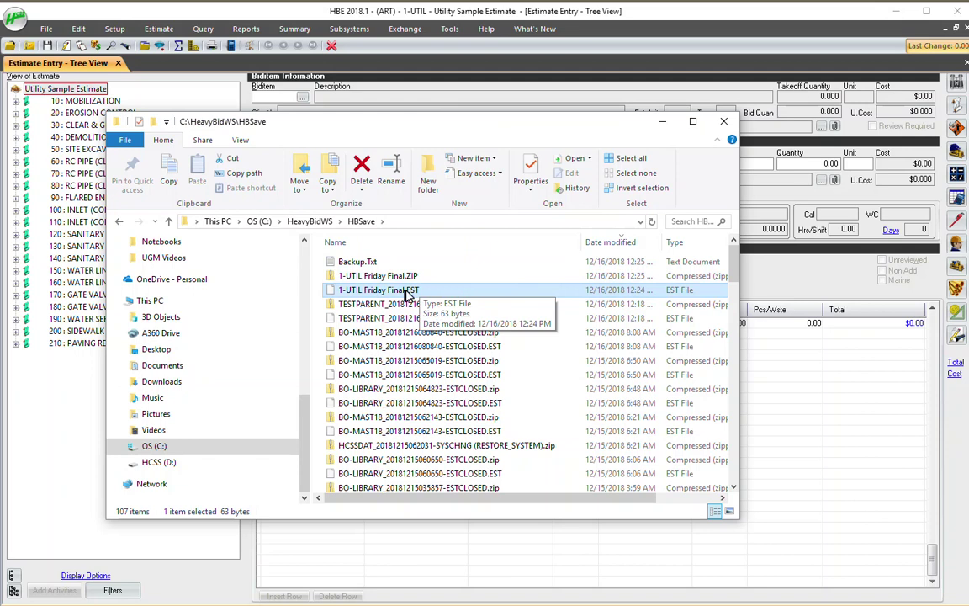
left_click(398, 278)
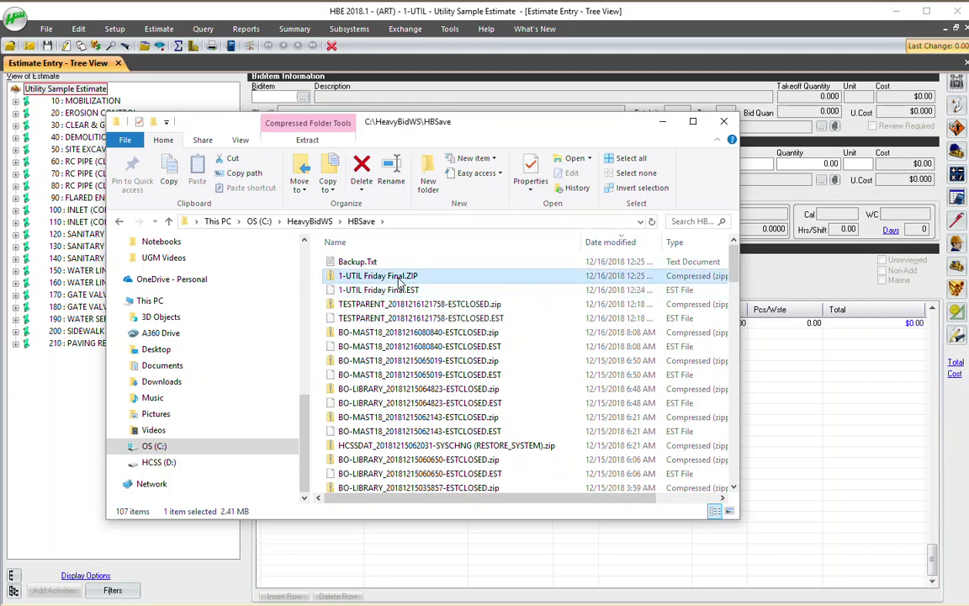
left_click(722, 123)
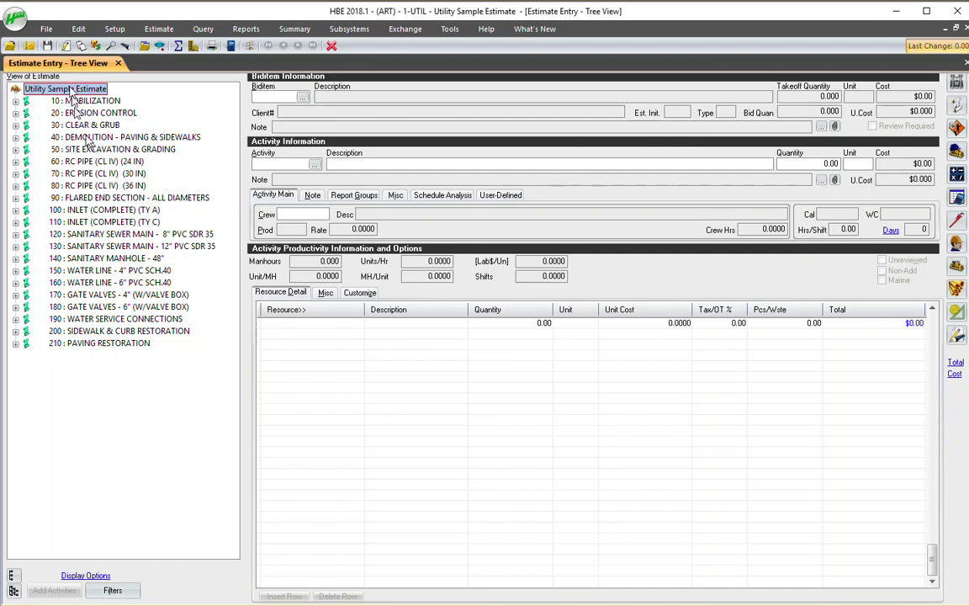
Step: Back up the system files, including their subfolders, to the HBSAVE folder
left_click(43, 29)
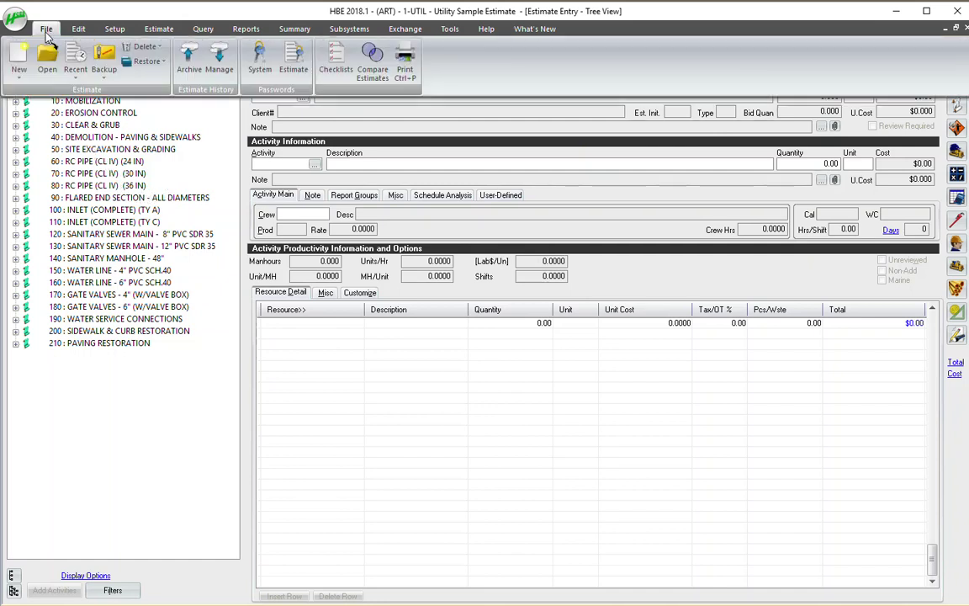
left_click(101, 63)
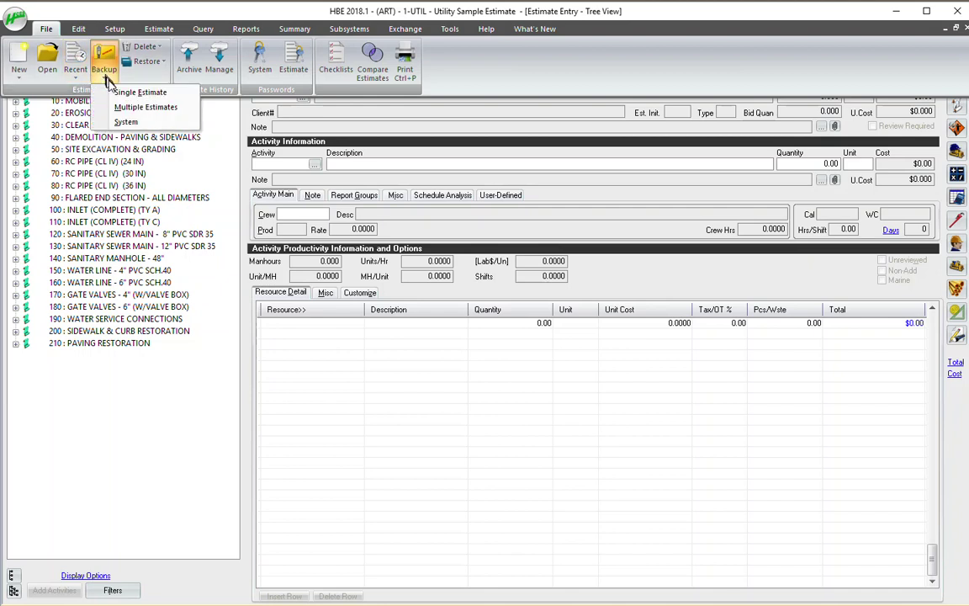
left_click(125, 122)
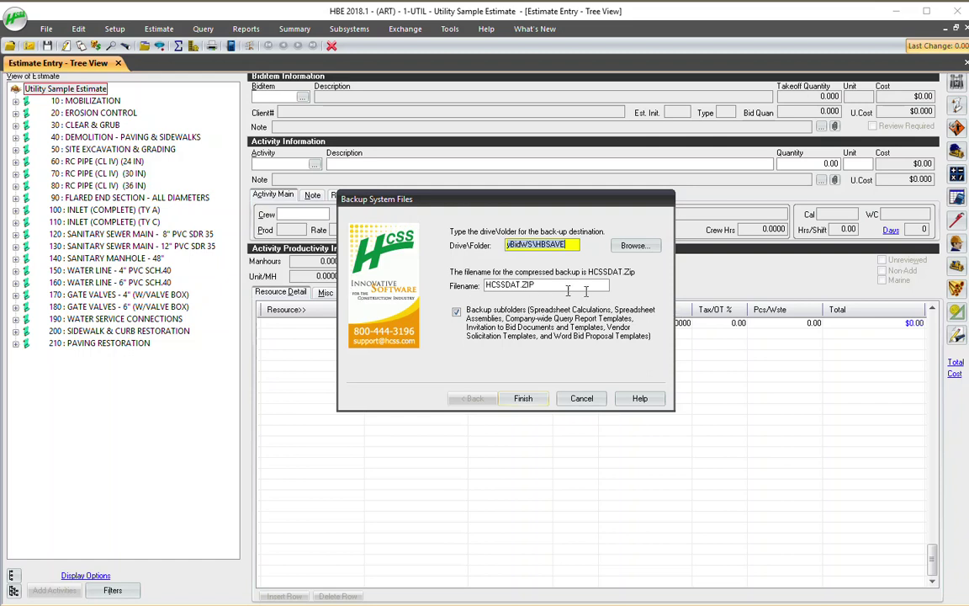
left_click(468, 258)
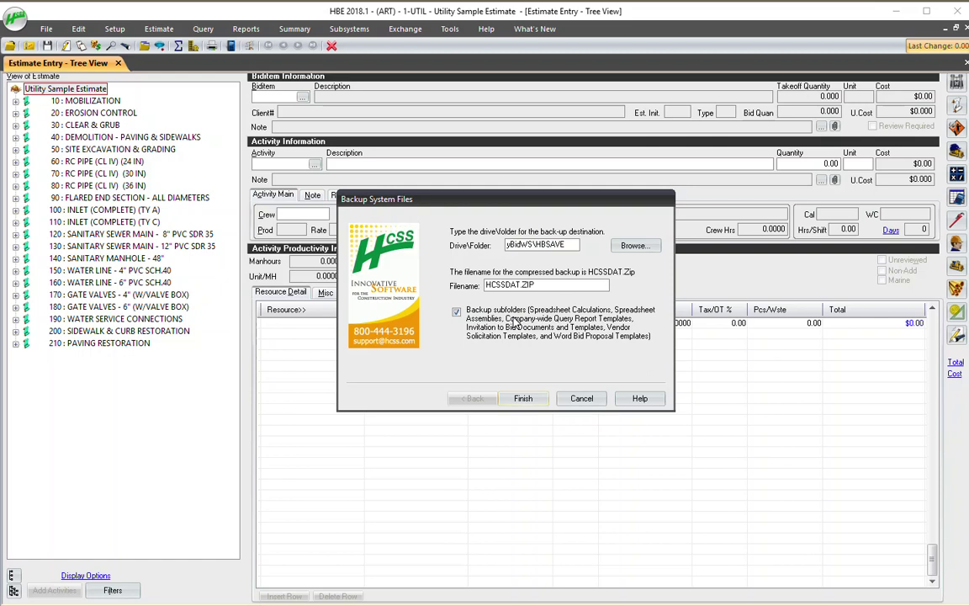
type("final")
left_click(519, 396)
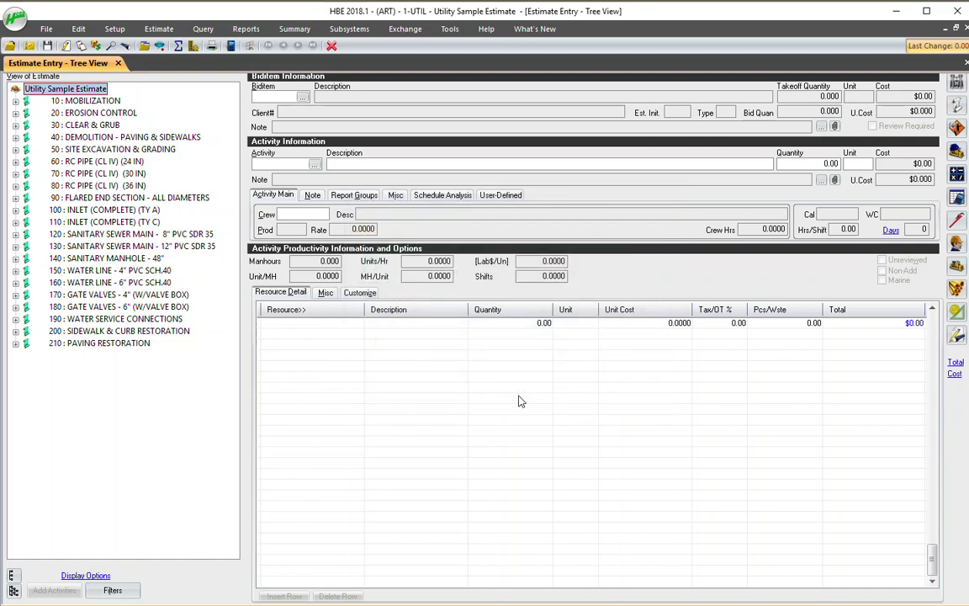
Step: Start the Change Activity Data command for the open estimate
left_click(79, 29)
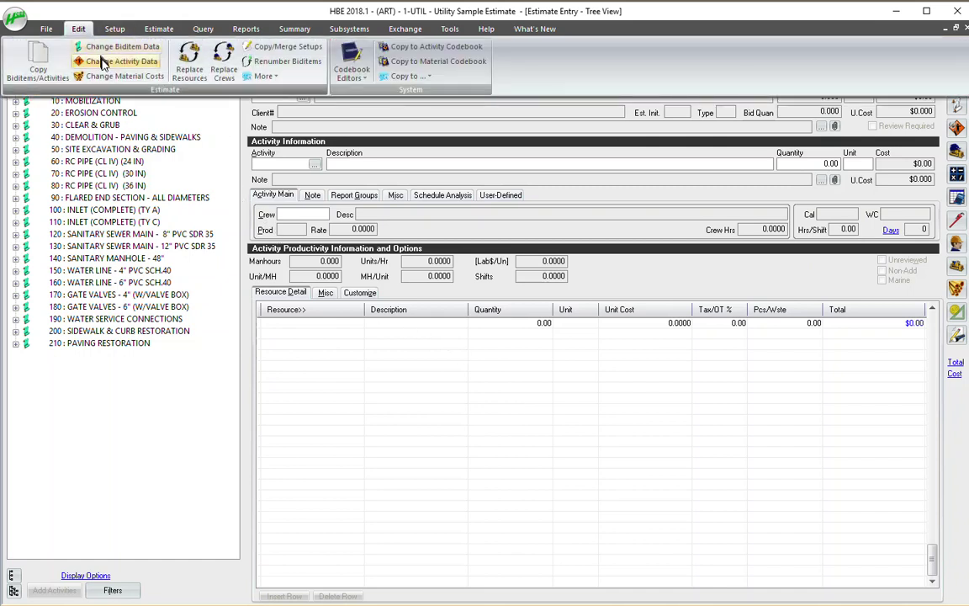
left_click(99, 61)
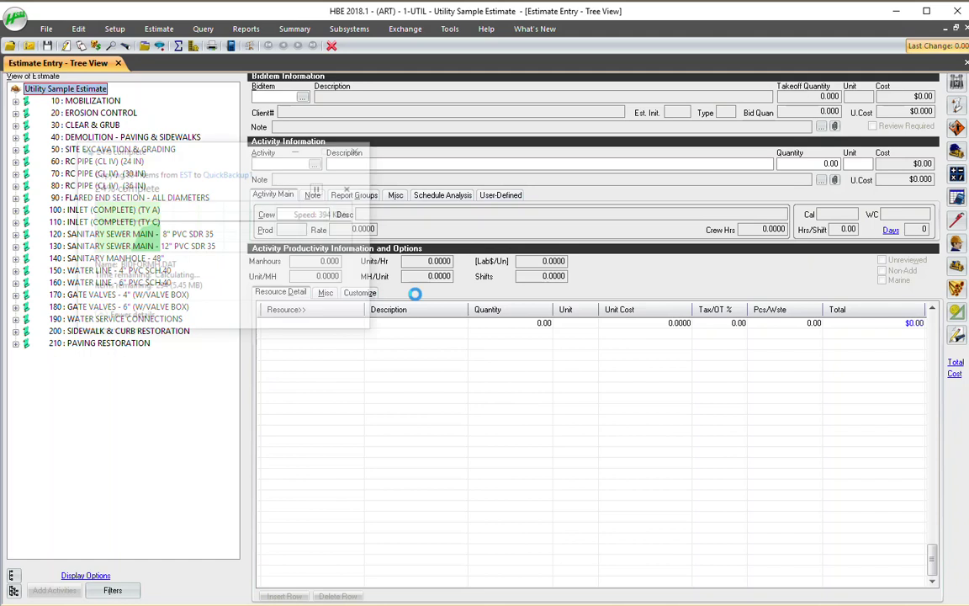